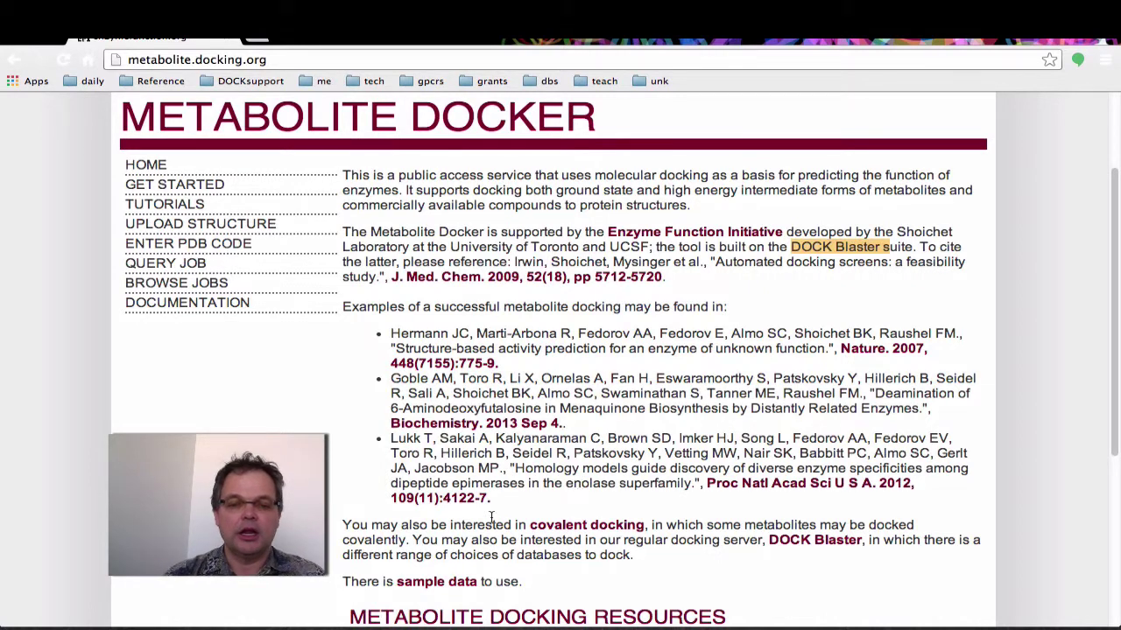
Follow the 'sample data' link on the Metabolite Docker home page to data.docking.org.
scroll(491, 517, down, 3)
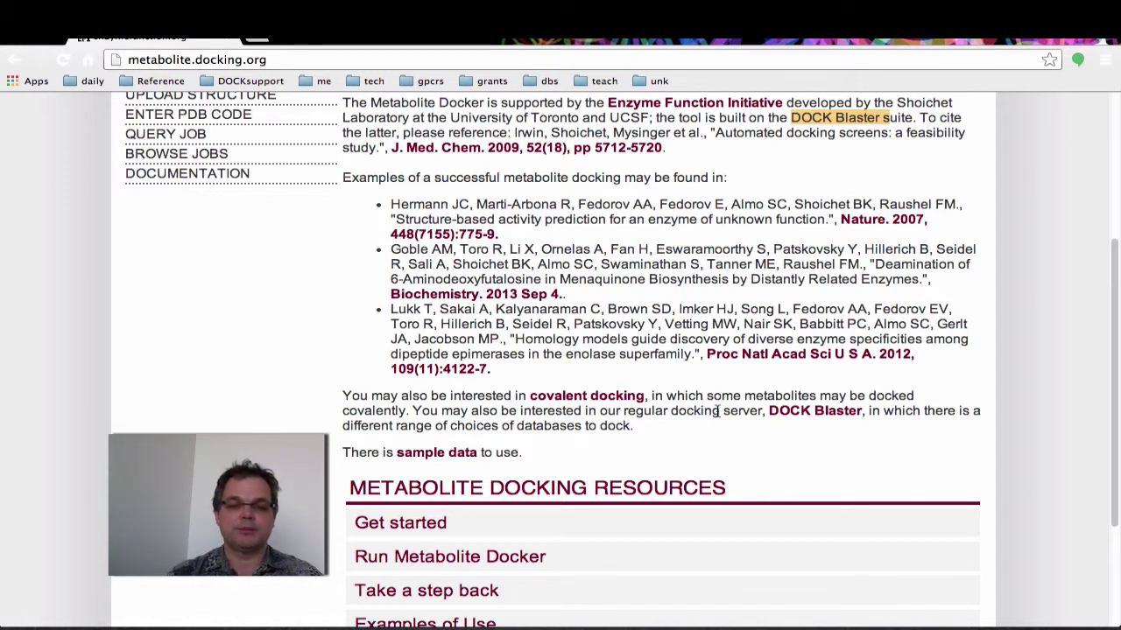
click(444, 463)
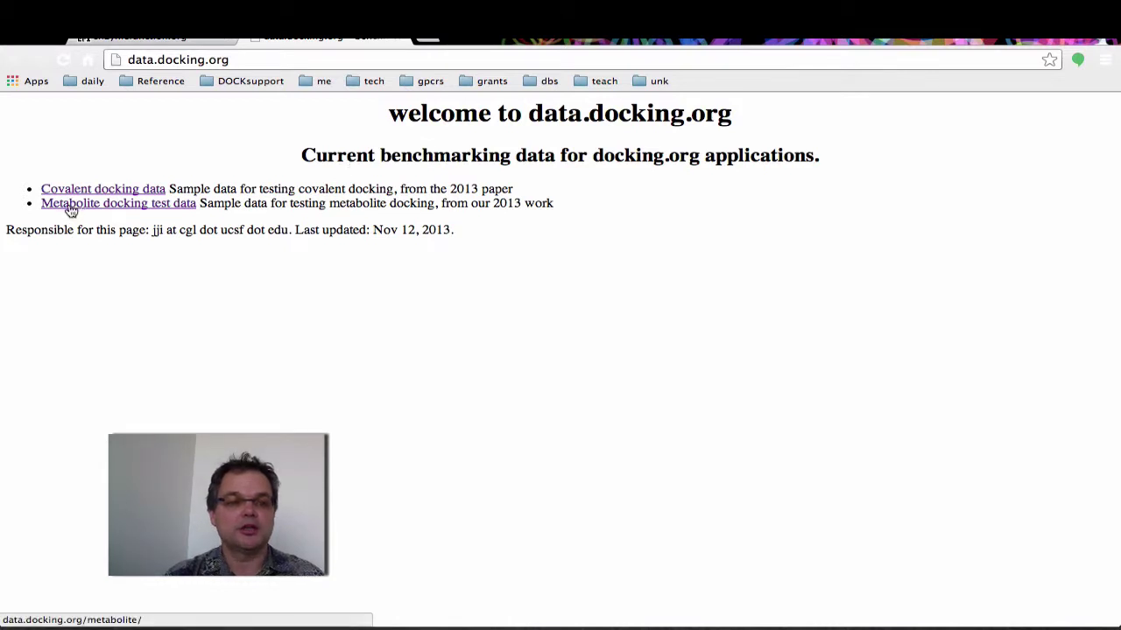
Open the 'Metabolite docking test data' folder listing 2OGJ.pdb, rec_original.pdb and xtal-lig.pdb.
click(150, 211)
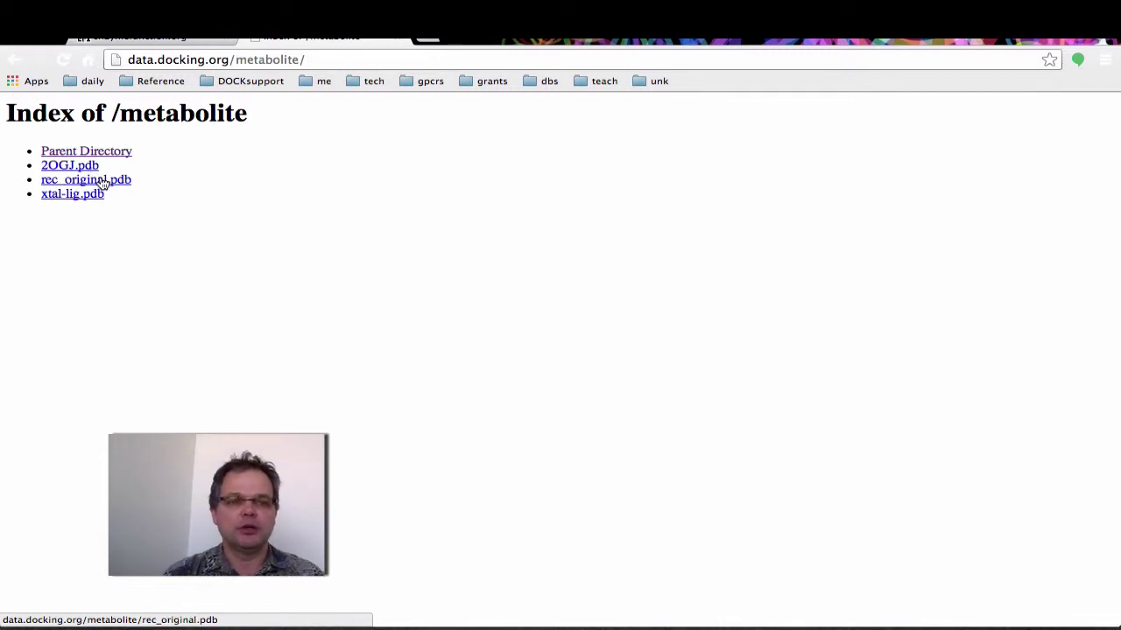
Download rec_original.pdb and xtal-lig.pdb, then switch desktops back to the slides.
click(103, 180)
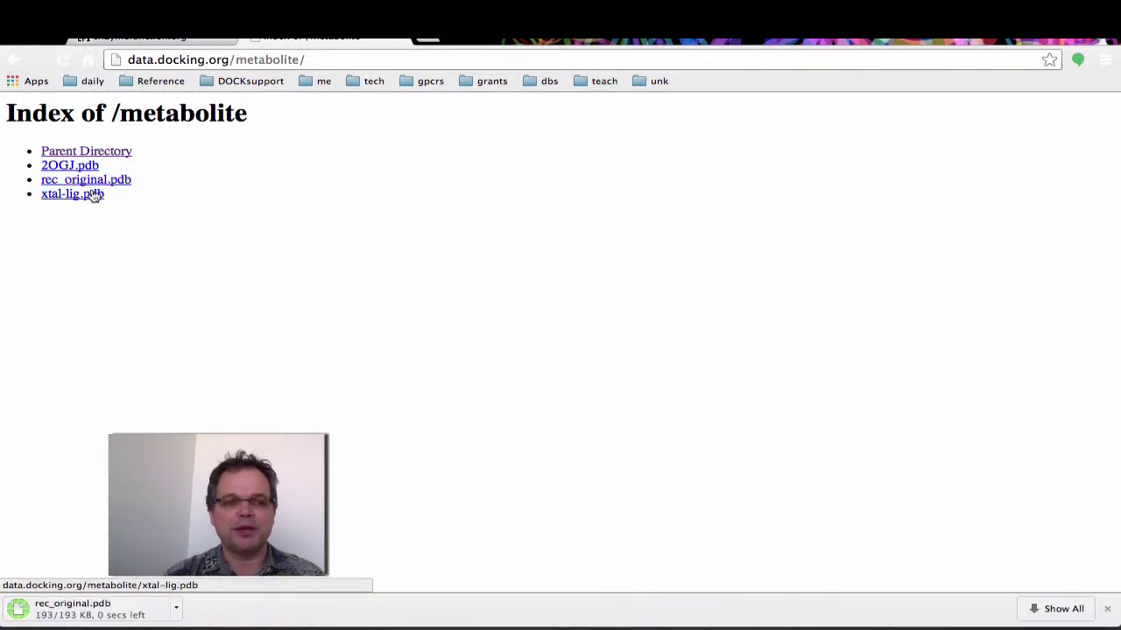
click(86, 196)
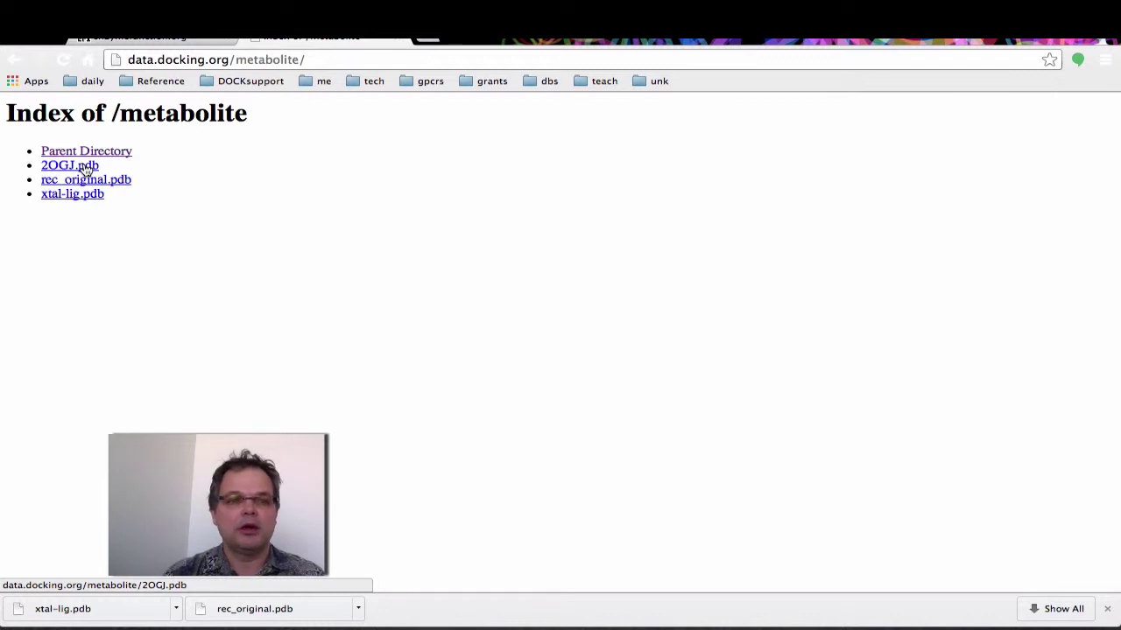
key(ctrl+Right)
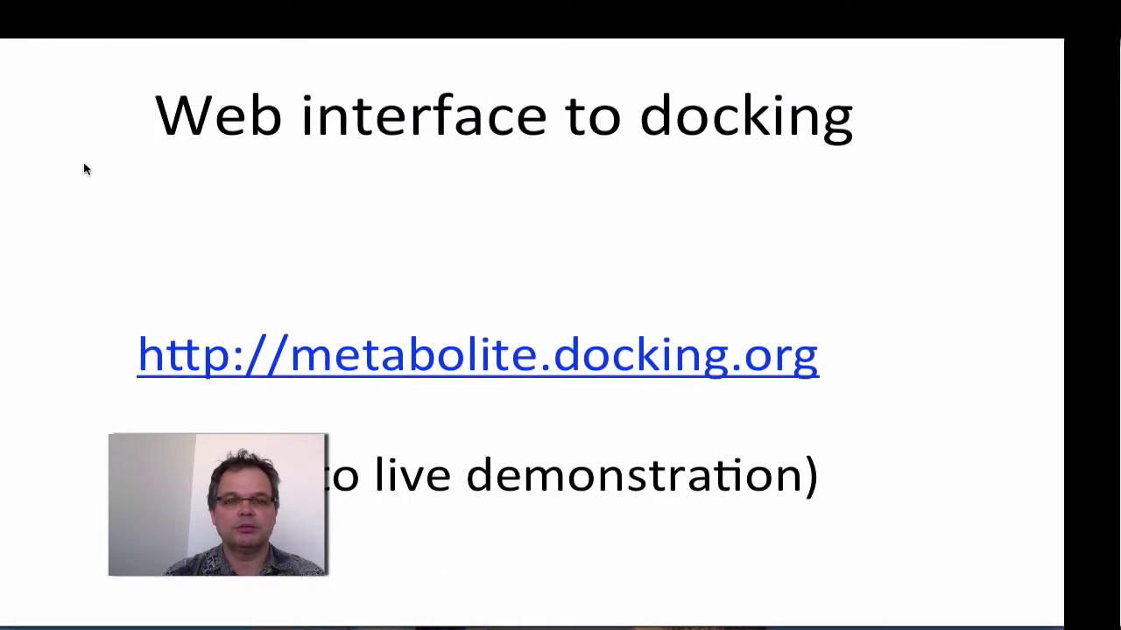
Return to the Metabolite Docker tab and open the Upload Structure job preparation form.
key(ctrl+Left)
key(ctrl+shift+Tab)
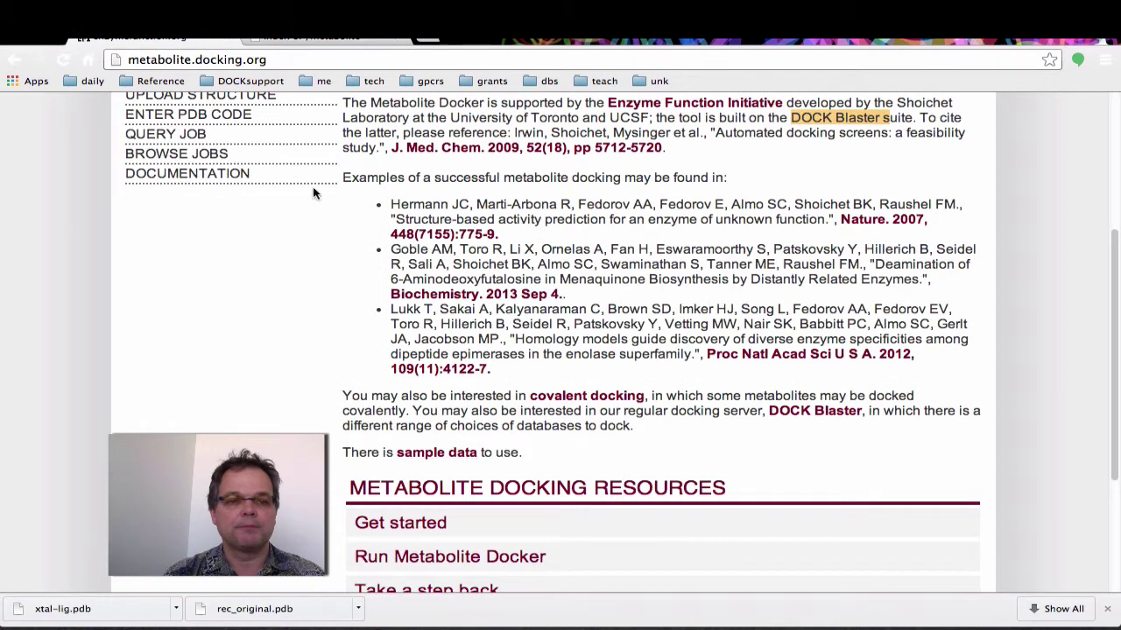
scroll(296, 205, up, 5)
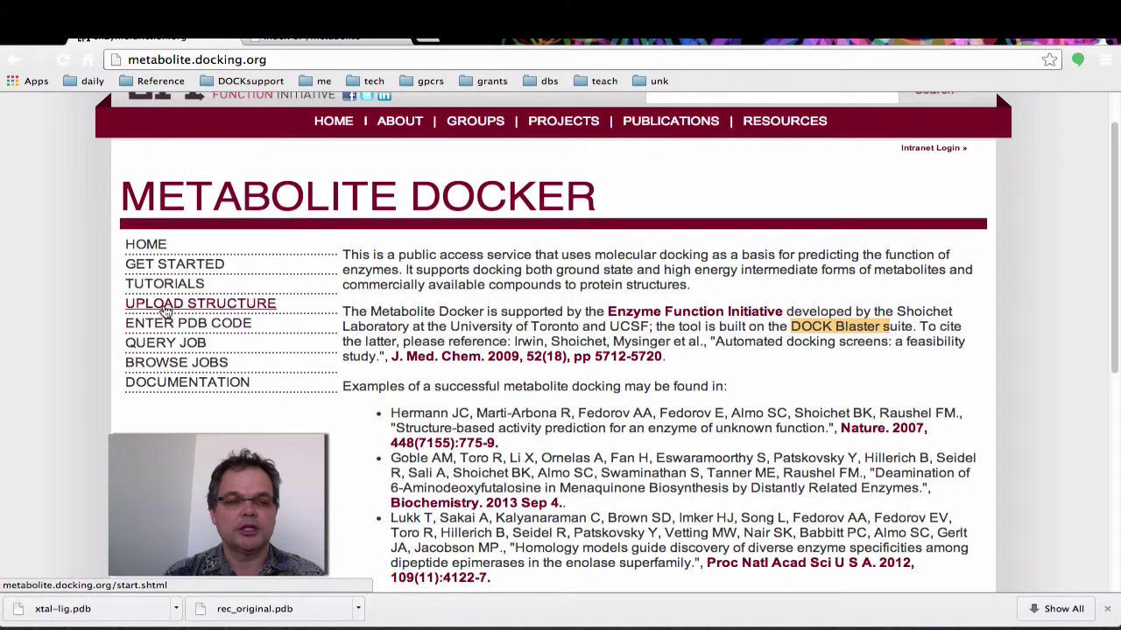
click(234, 303)
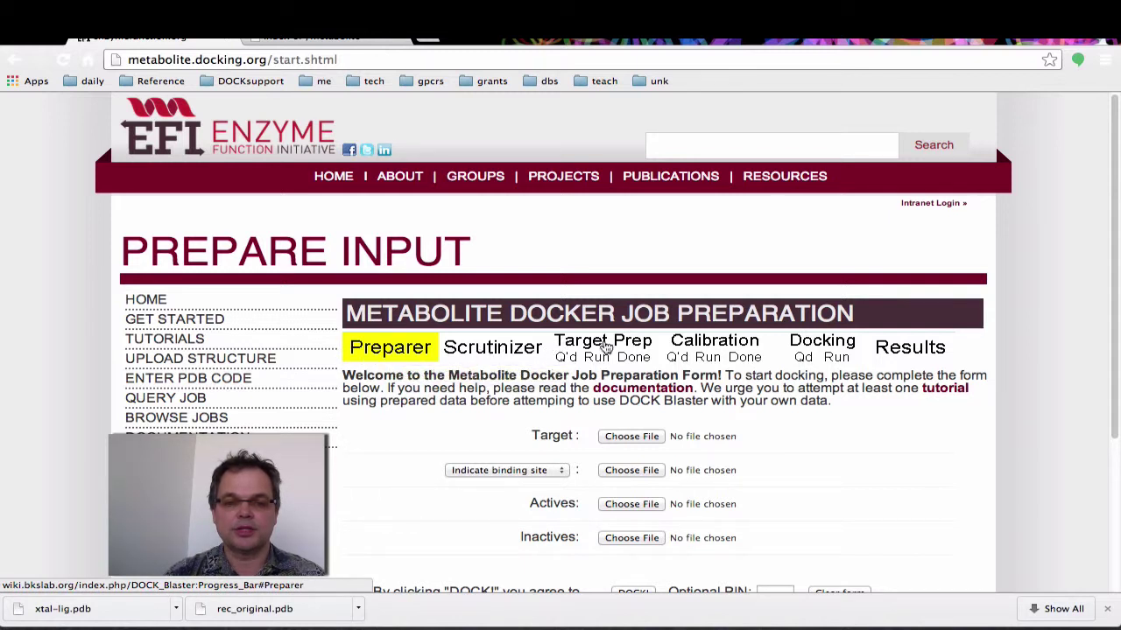
Set rec_original.pdb from Downloads as the docking target file.
scroll(1020, 349, down, 3)
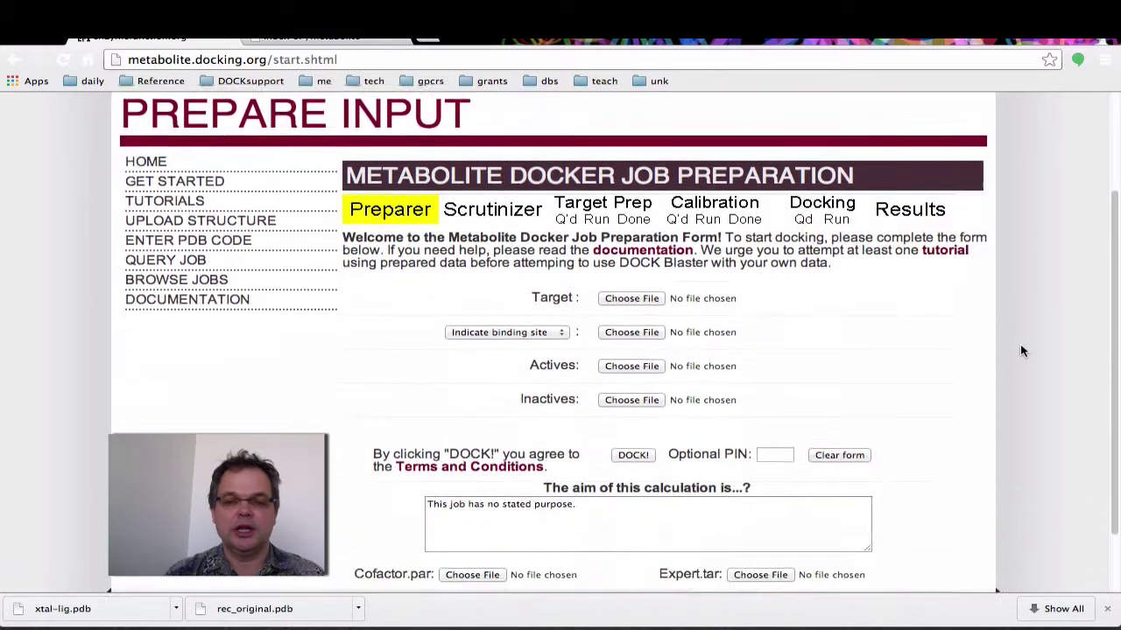
click(631, 289)
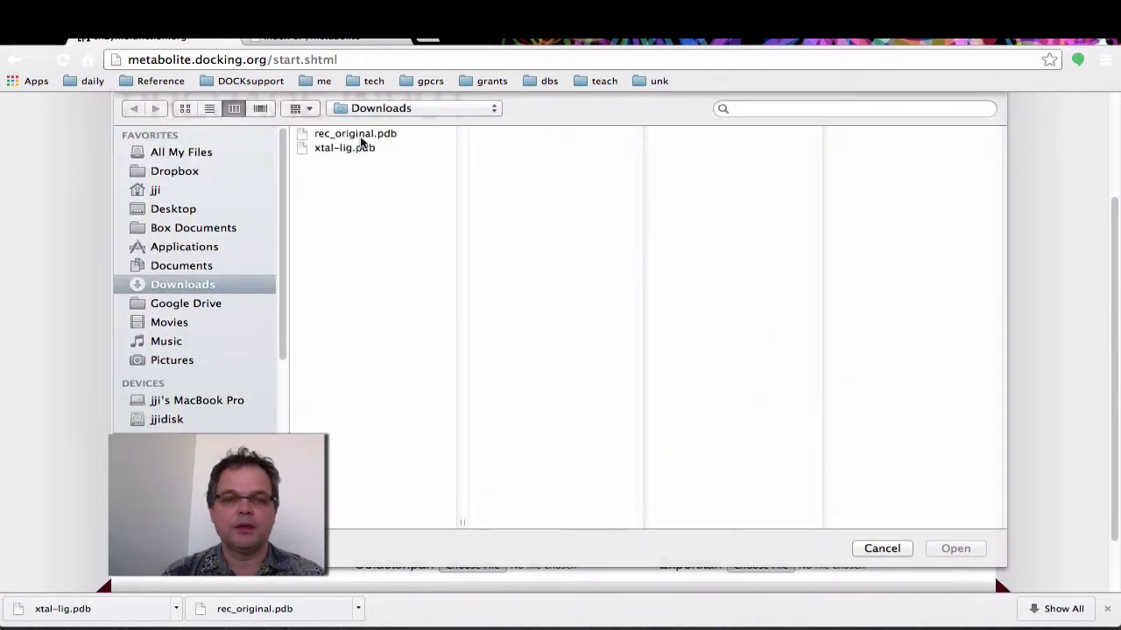
click(354, 134)
click(941, 550)
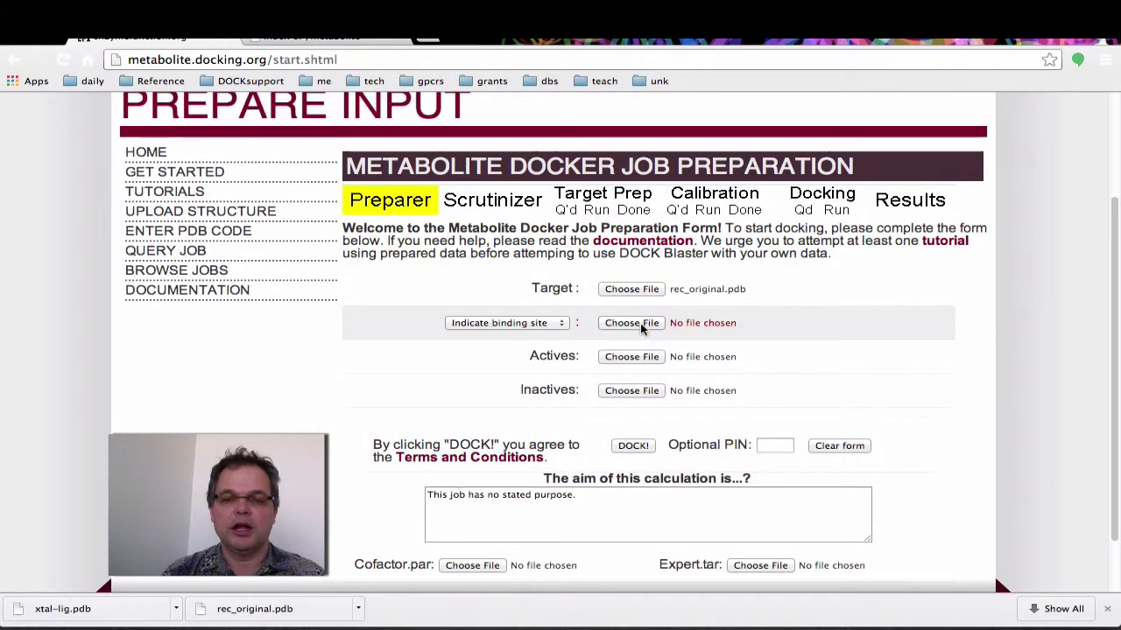
Attach xtal-lig.pdb from Downloads as the binding-site file.
click(631, 323)
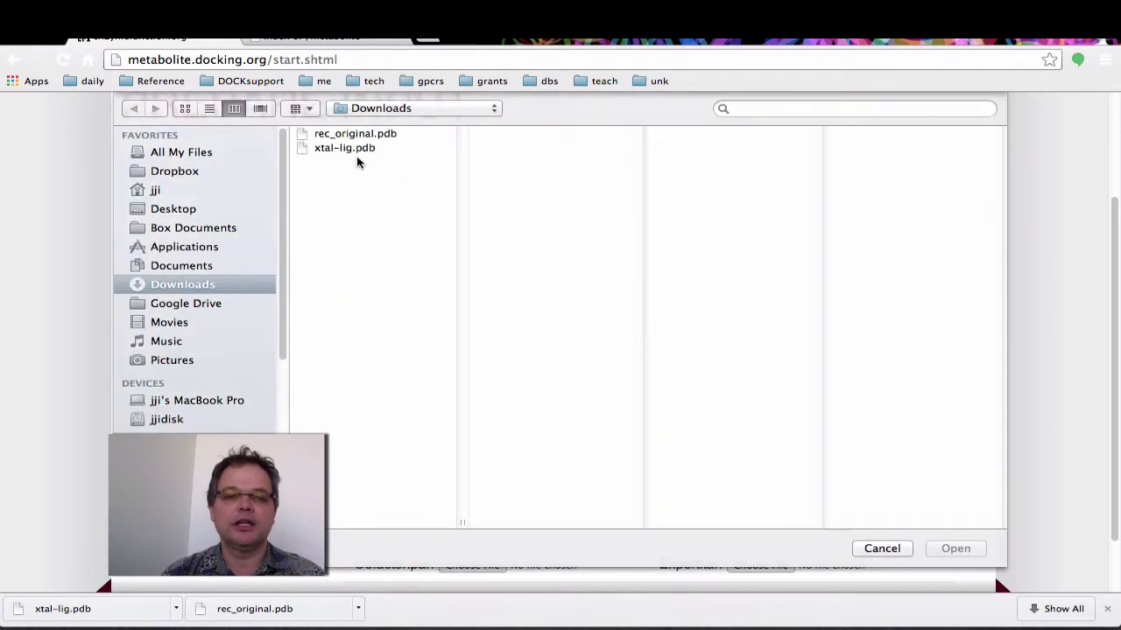
click(353, 148)
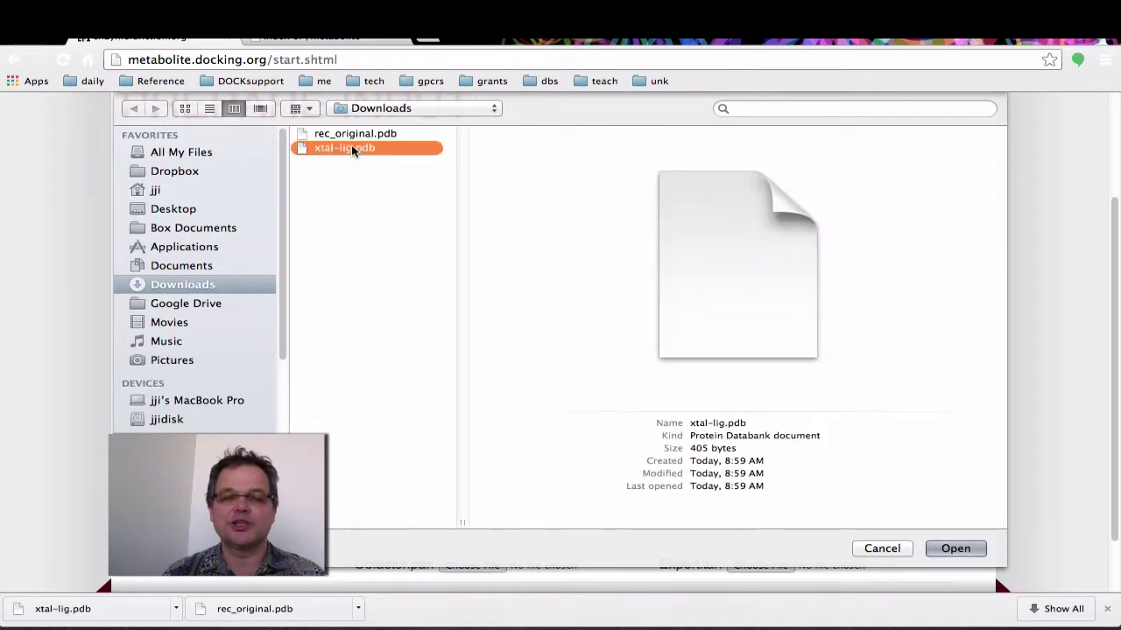
click(943, 548)
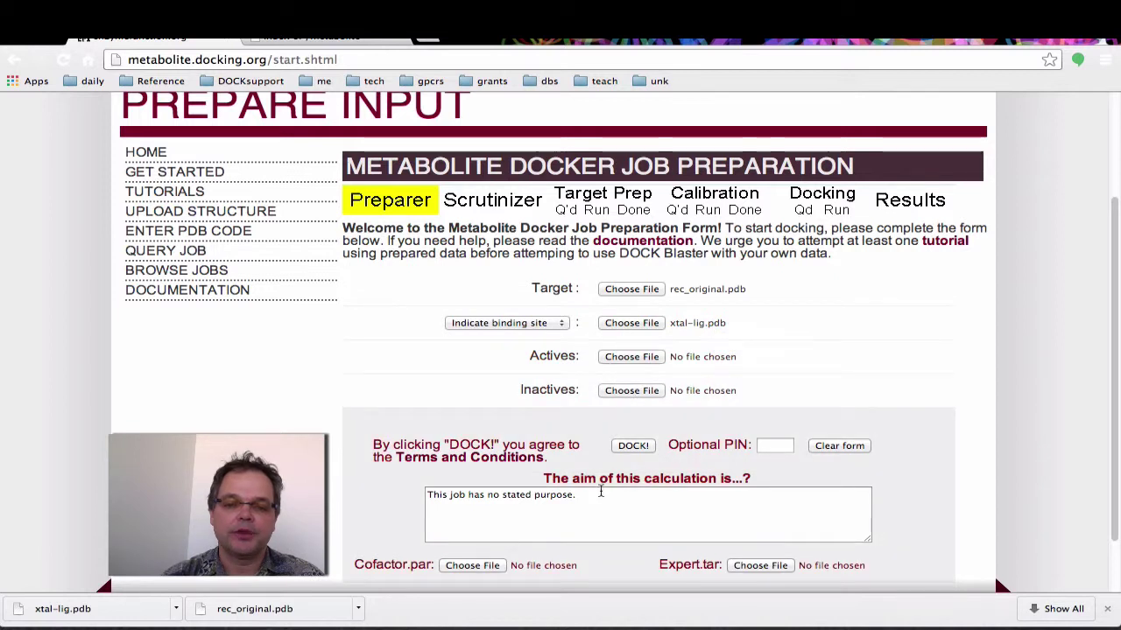
Replace the default calculation-aim text with a brief 2ogj metabolite docking note.
drag(593, 491, 399, 488)
key(BackSpace)
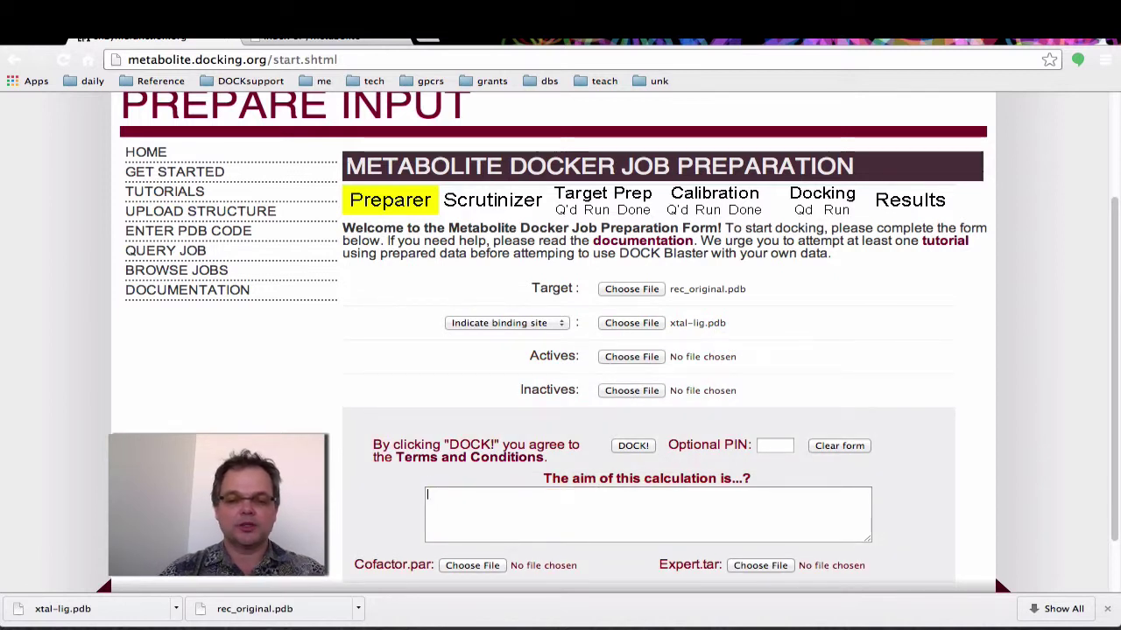
text(Zogj.)
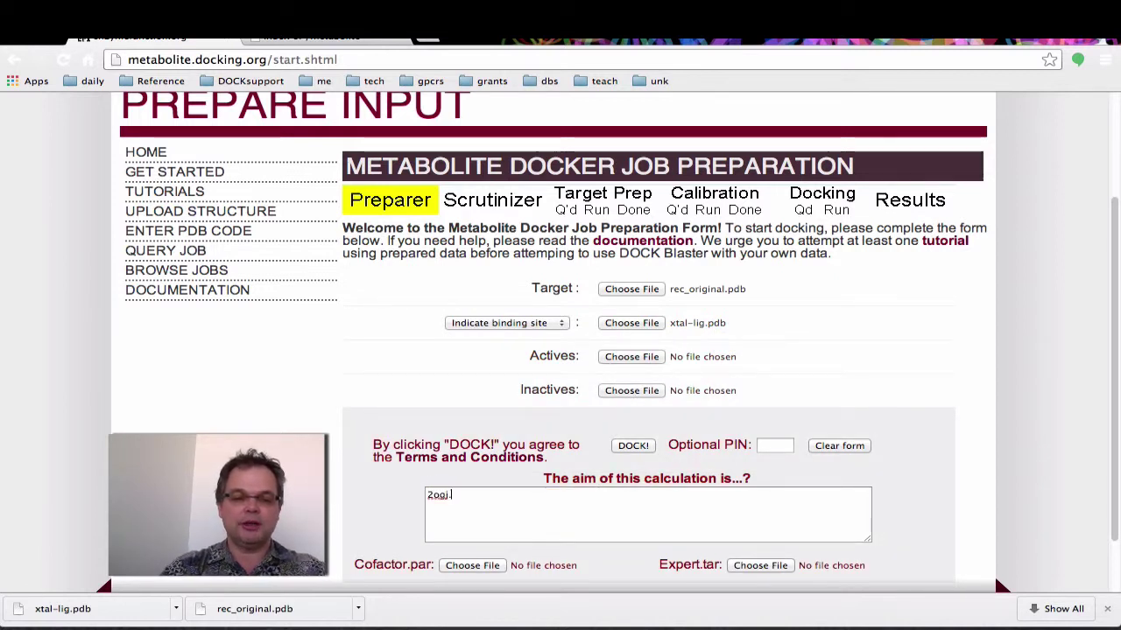
text( JJI.)
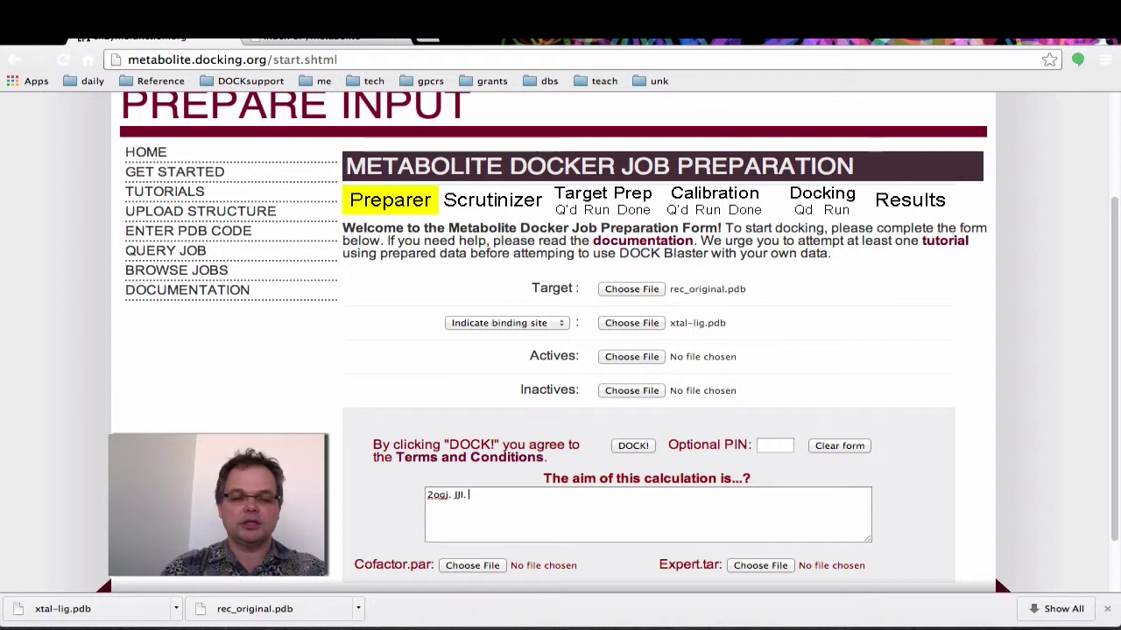
text( metaboli)
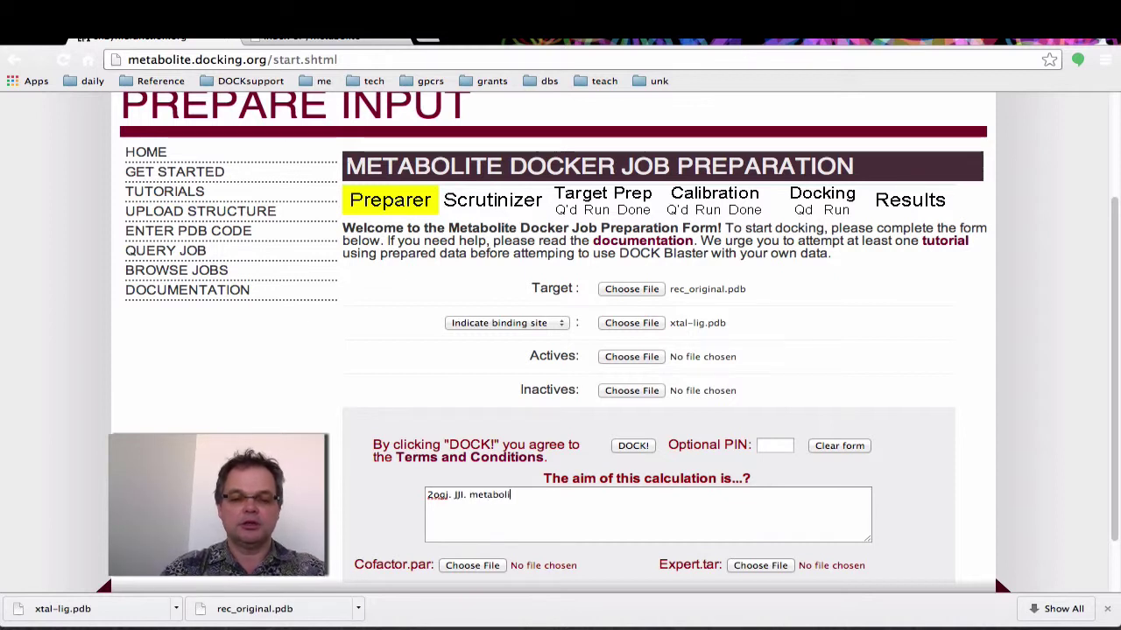
text(te docking.)
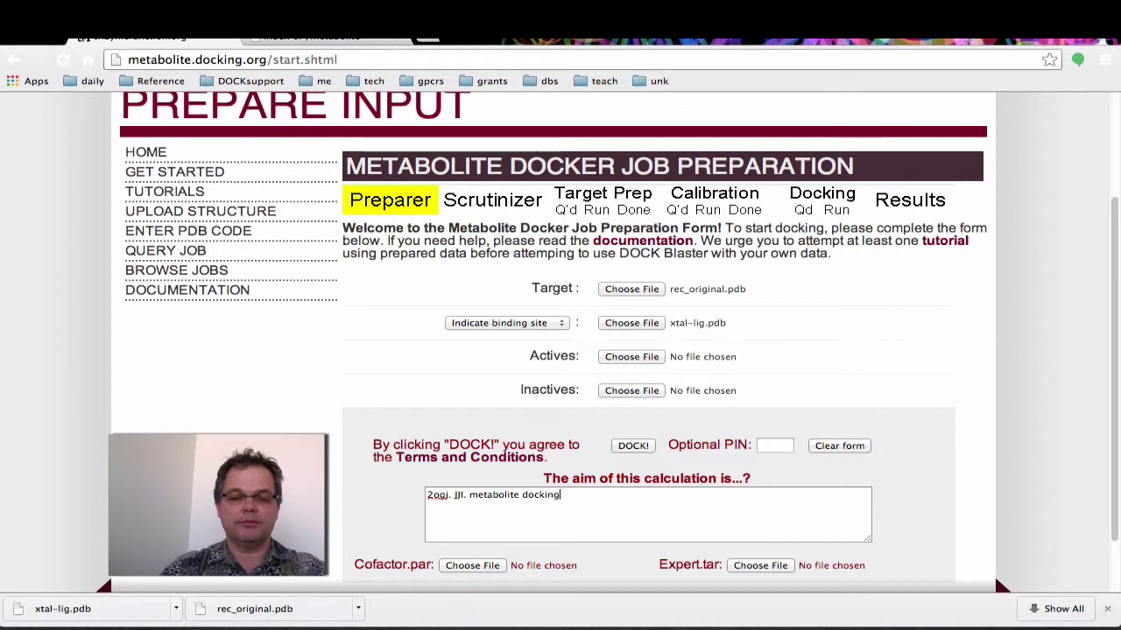
Submit the job with DOCK! and review the Scrutinizer results and Warnings box.
click(634, 446)
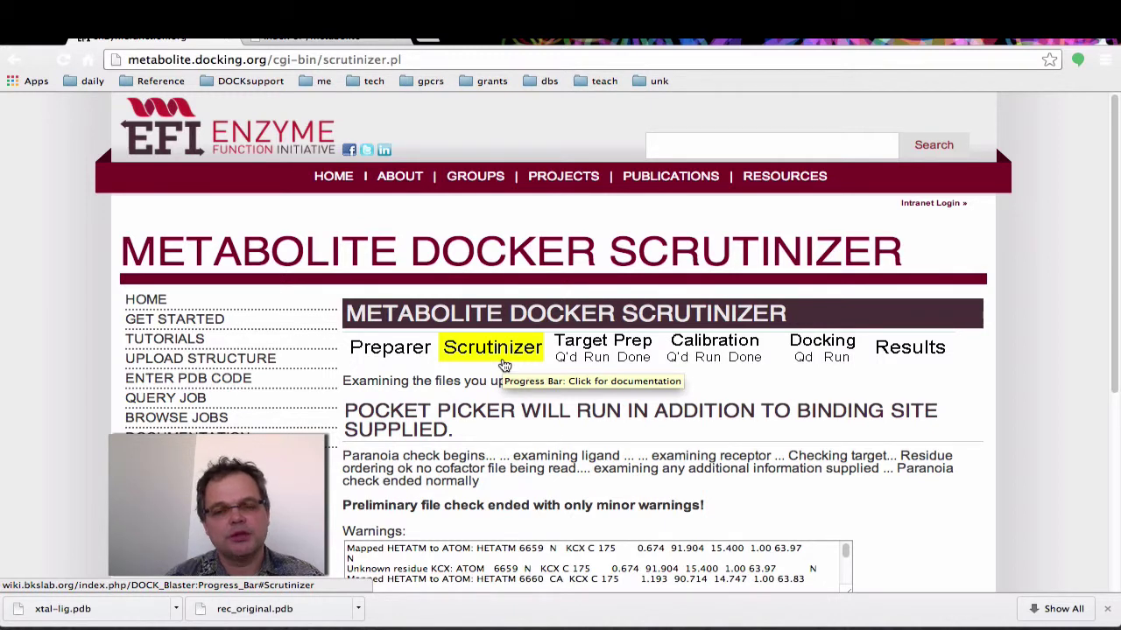
scroll(505, 365, down, 3)
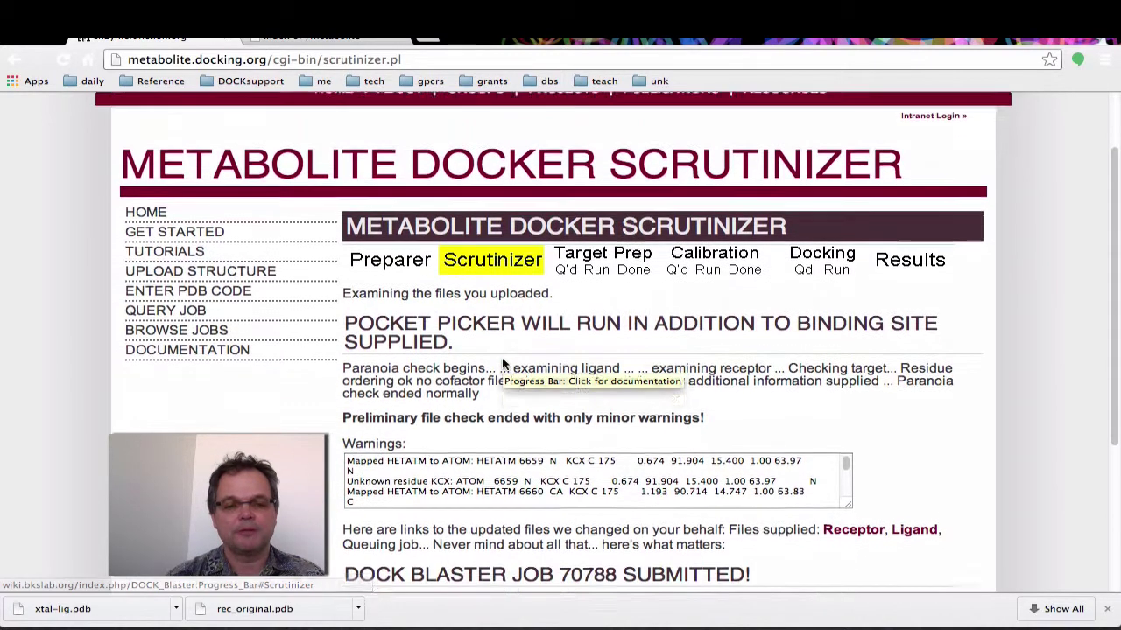
scroll(663, 455, down, 2)
scroll(663, 455, down, 3)
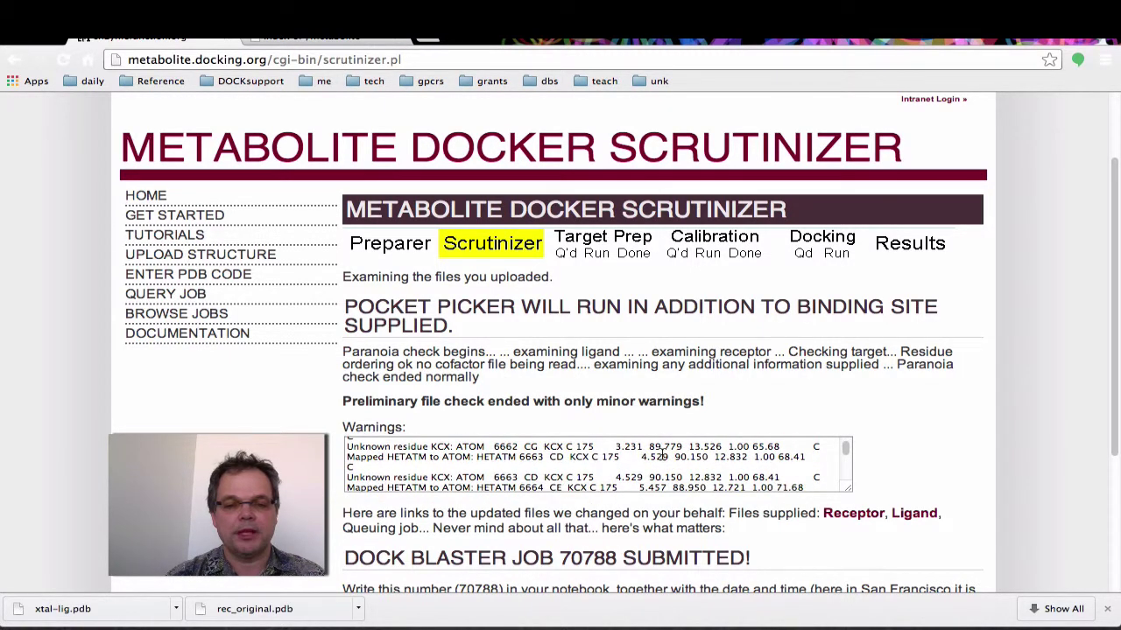
scroll(663, 456, down, 2)
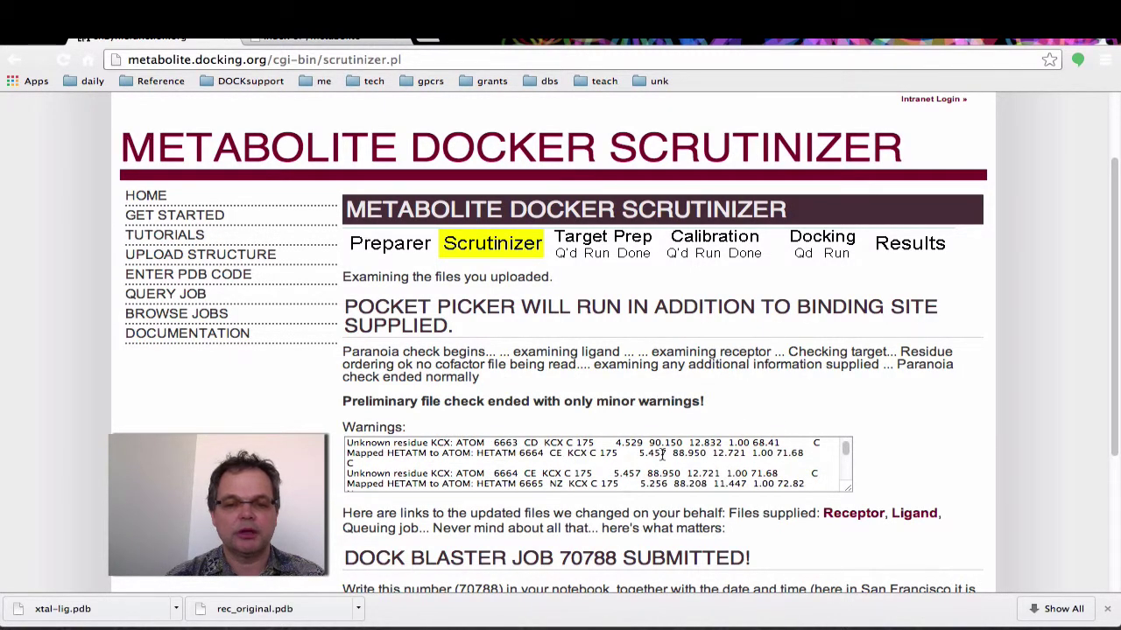
scroll(662, 455, down, 3)
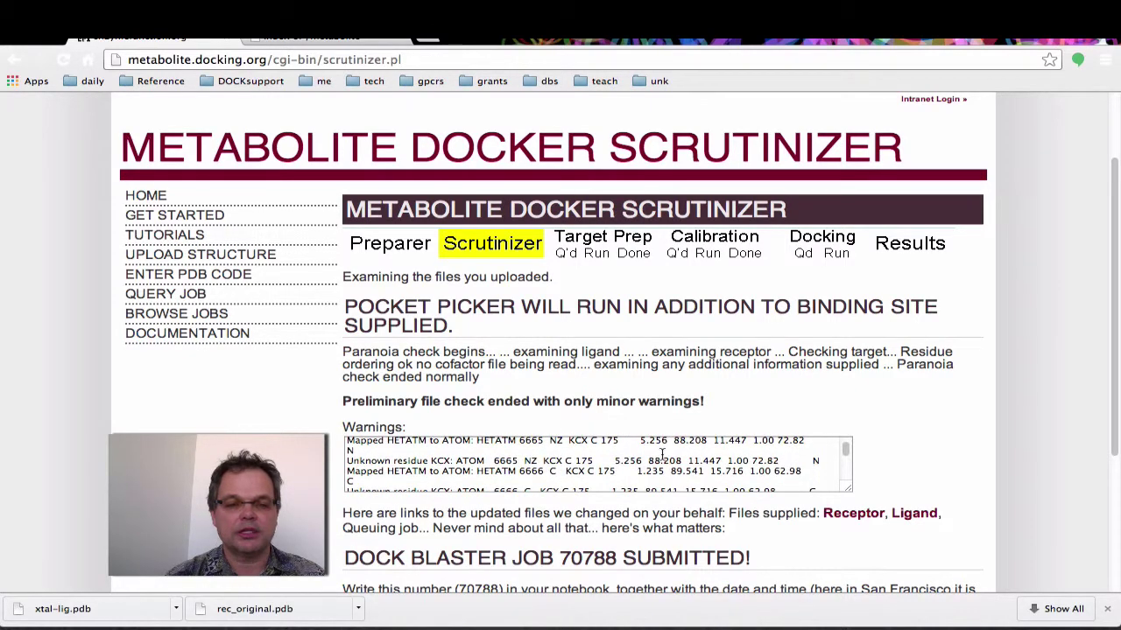
scroll(889, 445, down, 4)
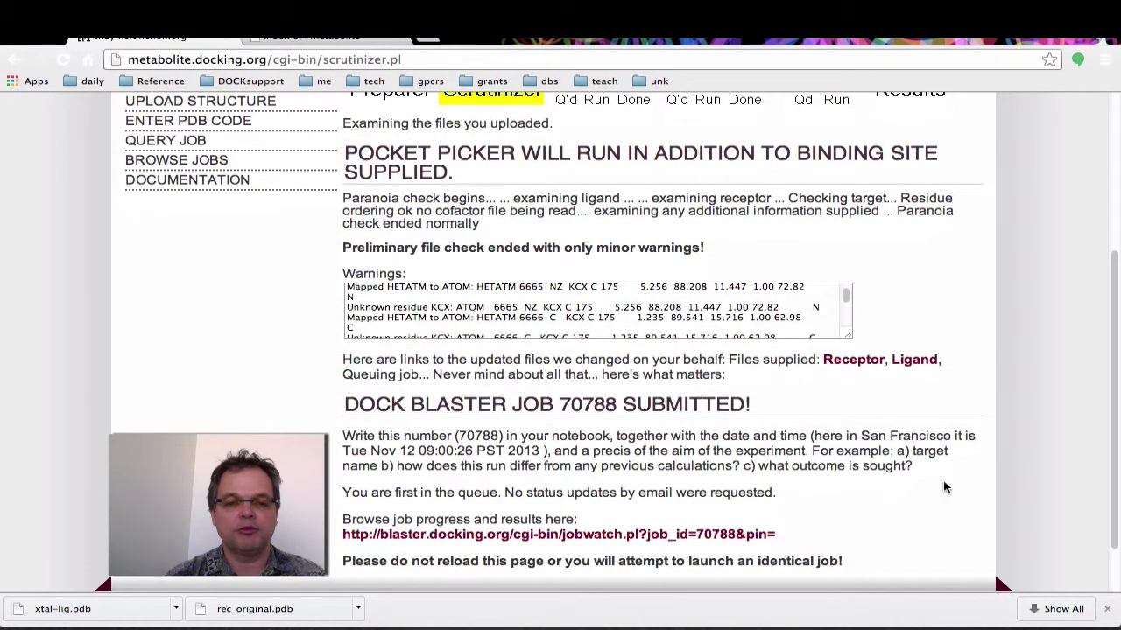
Copy job number 70788 from the job-submitted page.
drag(392, 405, 782, 402)
right_click(462, 436)
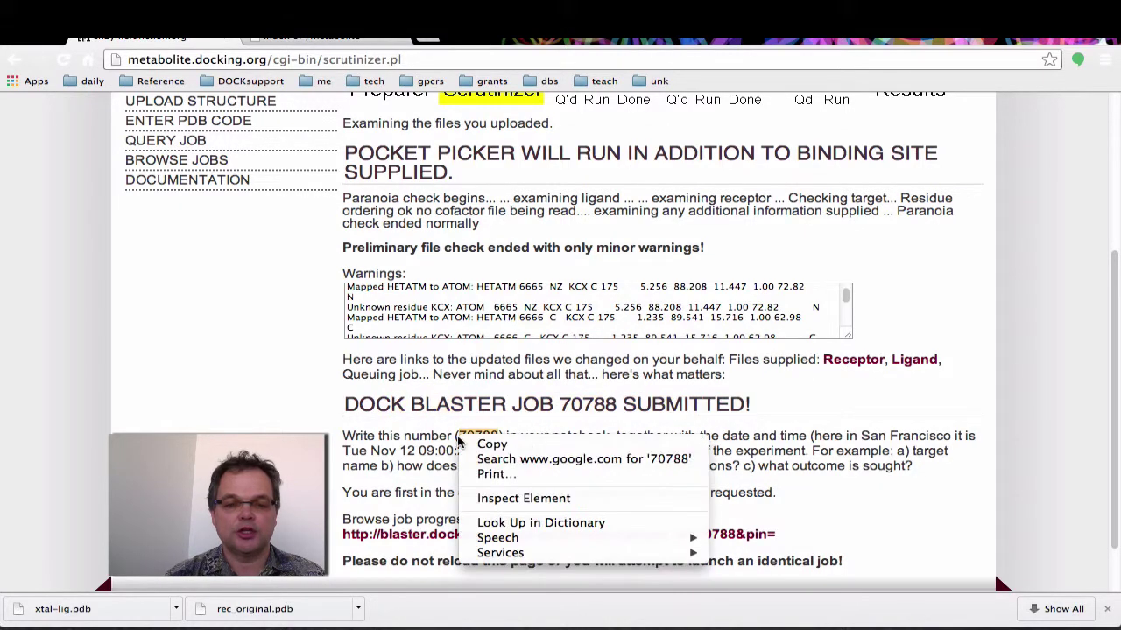
click(492, 444)
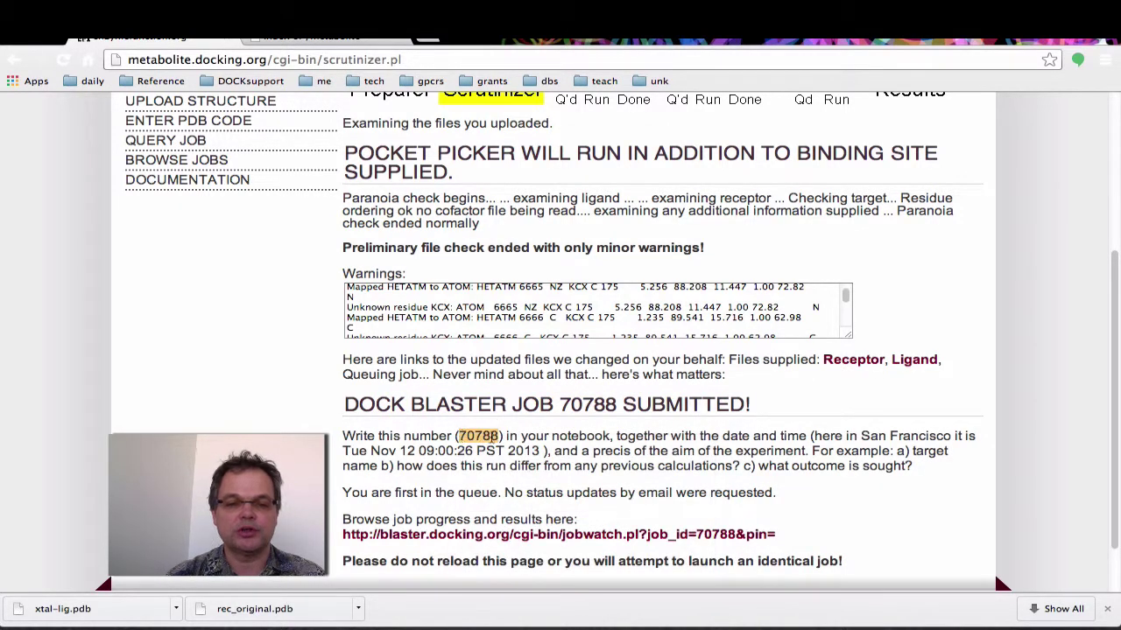
Open the jobwatch progress monitor, then advance the presentation to the Metabolite docking slide.
scroll(588, 442, down, 2)
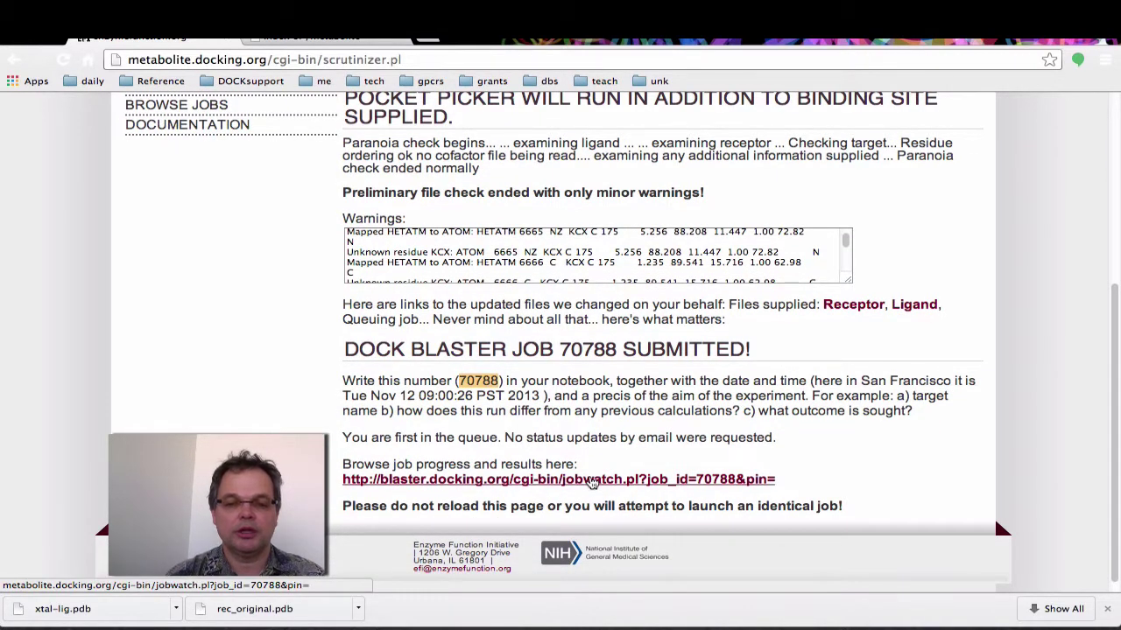
click(593, 481)
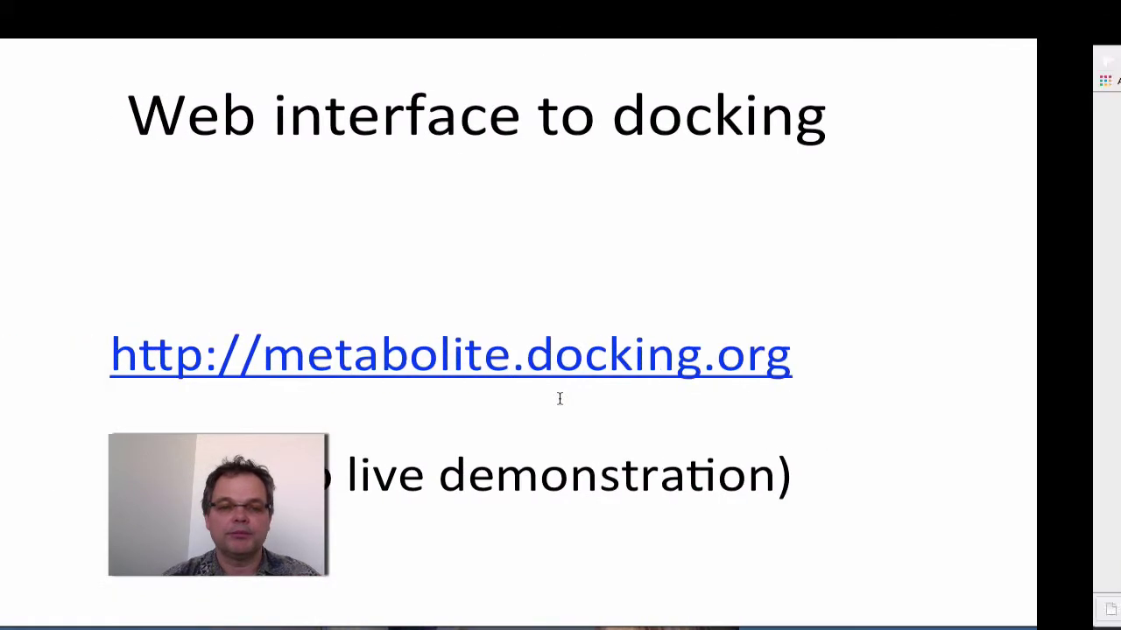
key(Page_Down)
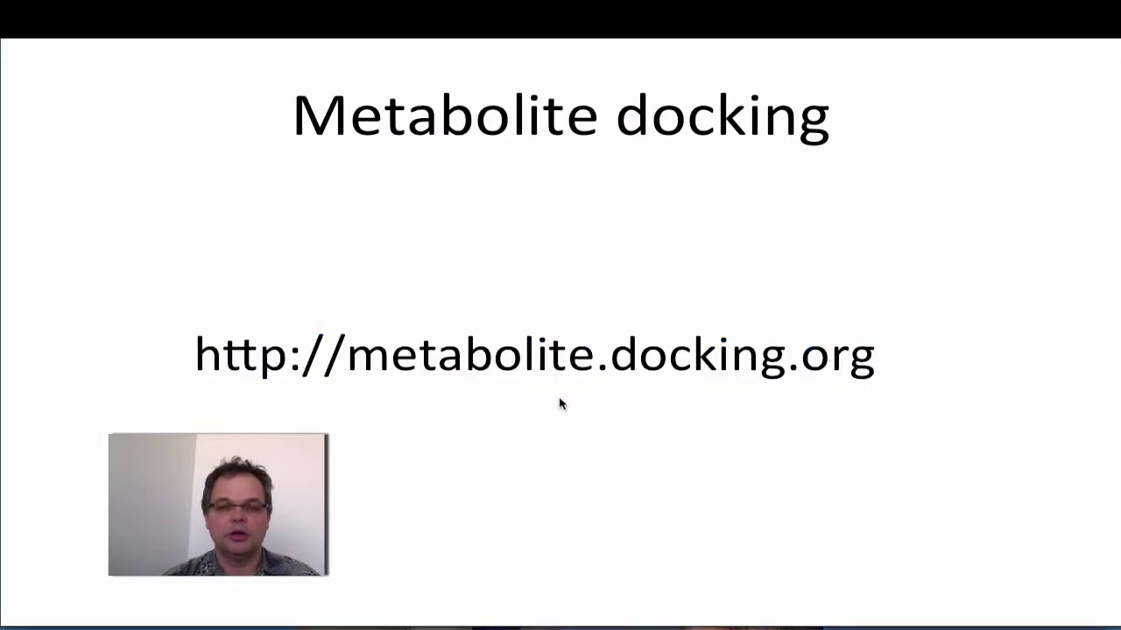